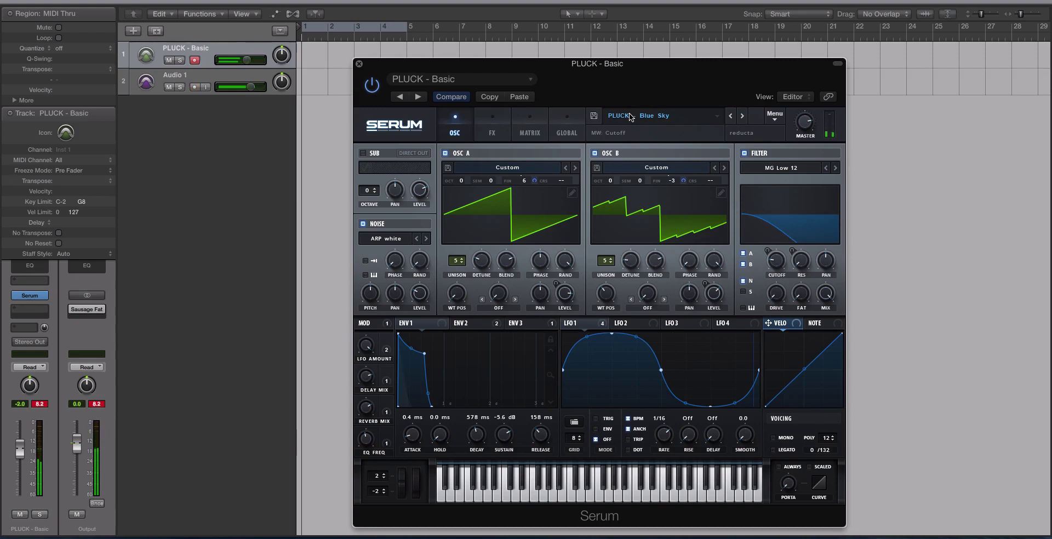
Step: Pull the PLUCK - Basic track volume down to about -6.6 dB, then back up to about -3.3 dB
drag(268, 59, 222, 65)
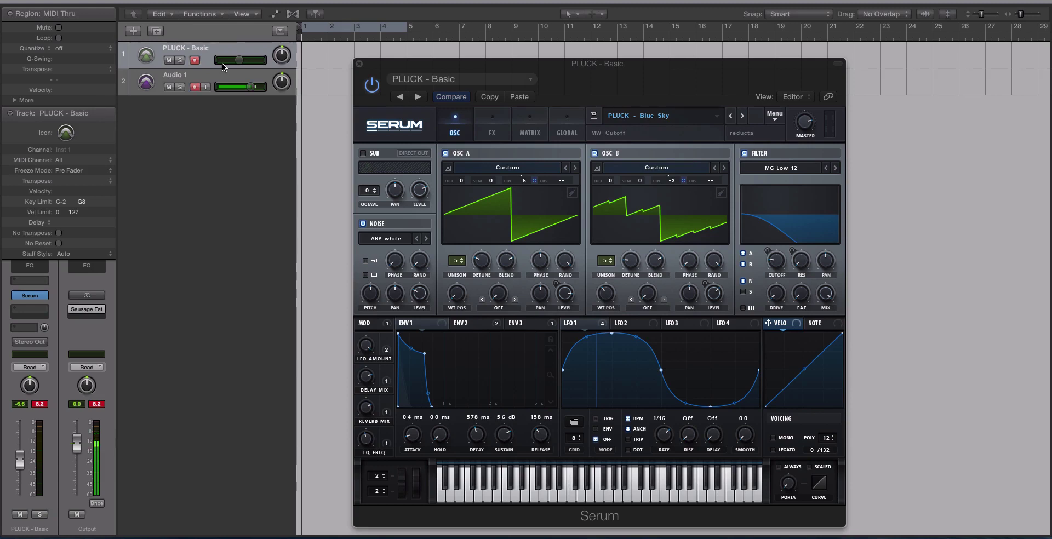
drag(241, 61, 244, 62)
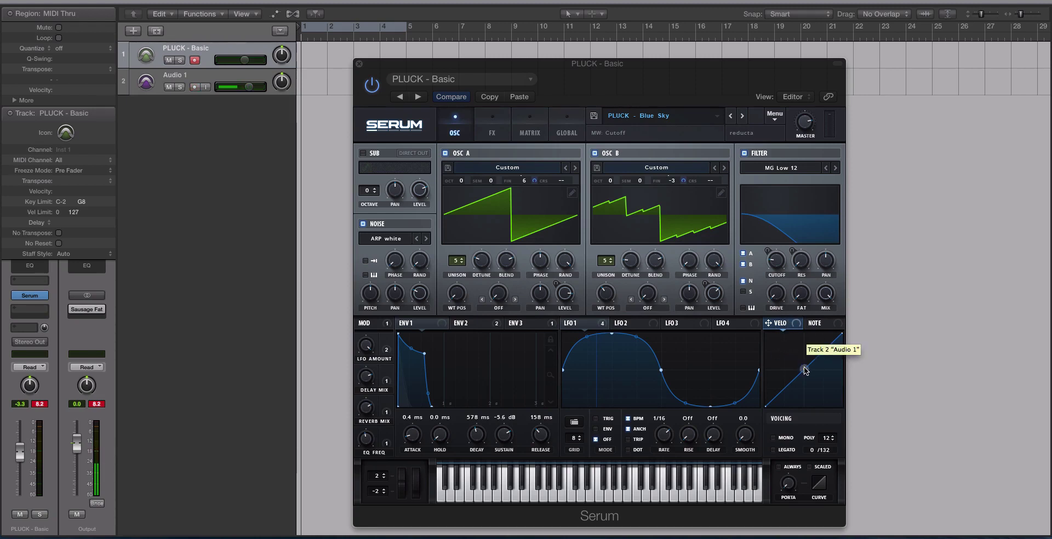
Step: Bend the VELO curve, then route velocity to the Filter Cutoff knob
click(789, 353)
drag(790, 354, 802, 368)
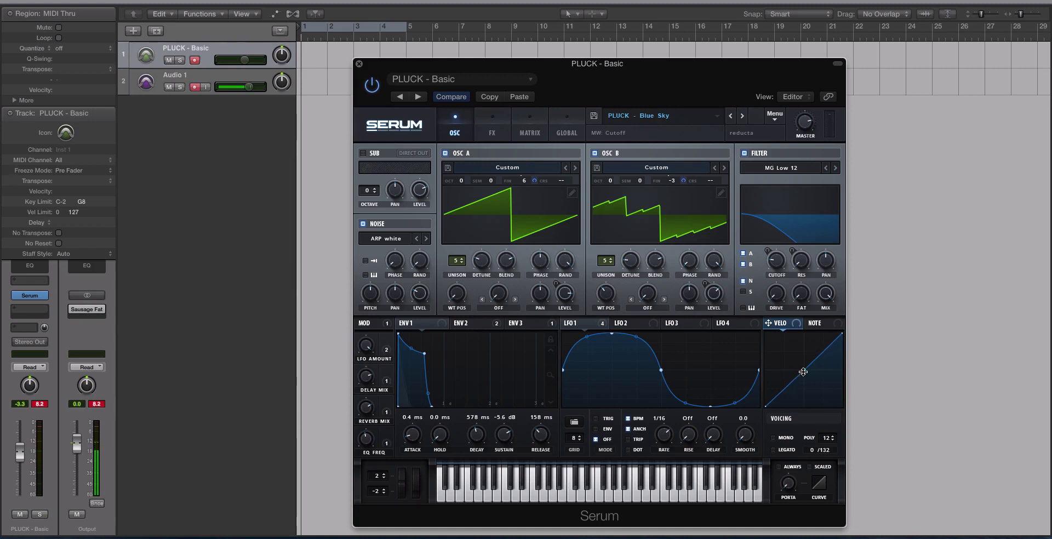
drag(799, 376, 766, 333)
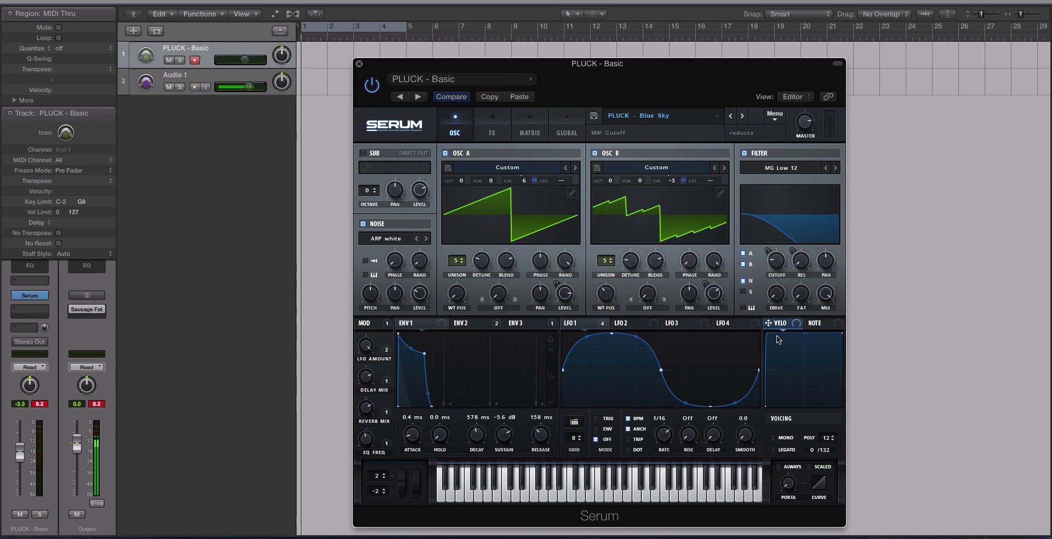
drag(768, 323, 776, 261)
mouse_move(767, 252)
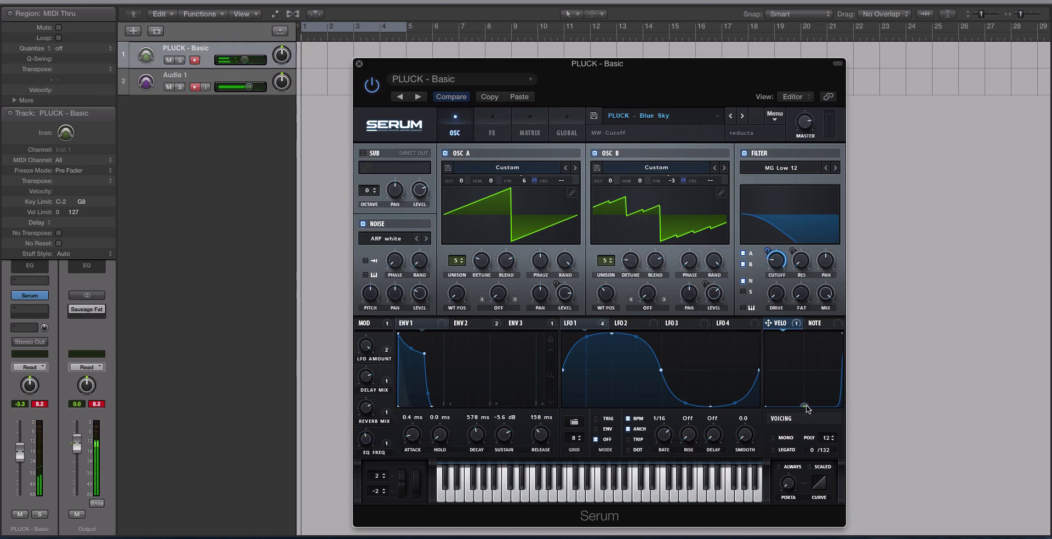
Step: Reshape the VELO curve from a straight diagonal into a moderate exponential rise
drag(806, 406, 804, 368)
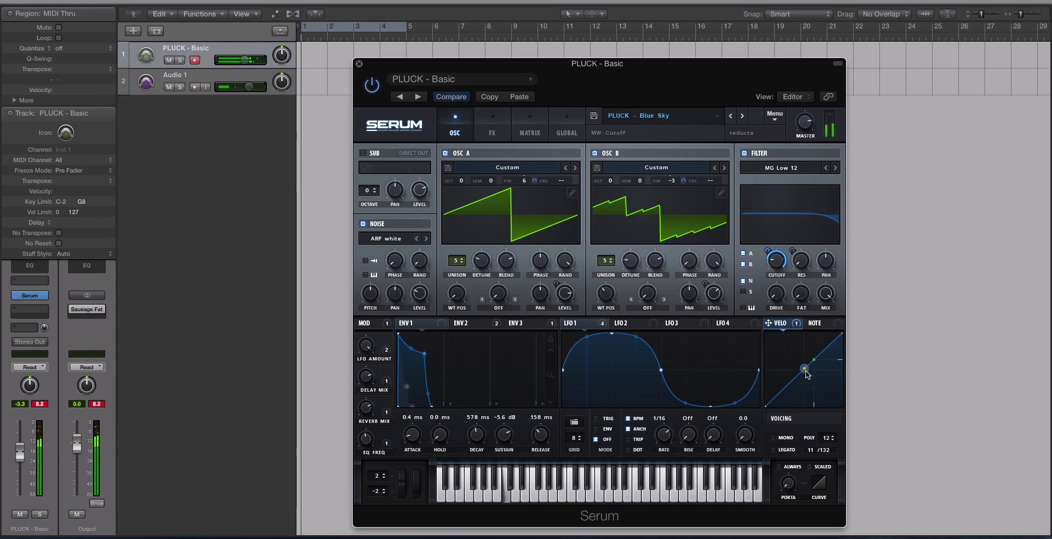
drag(806, 368, 812, 410)
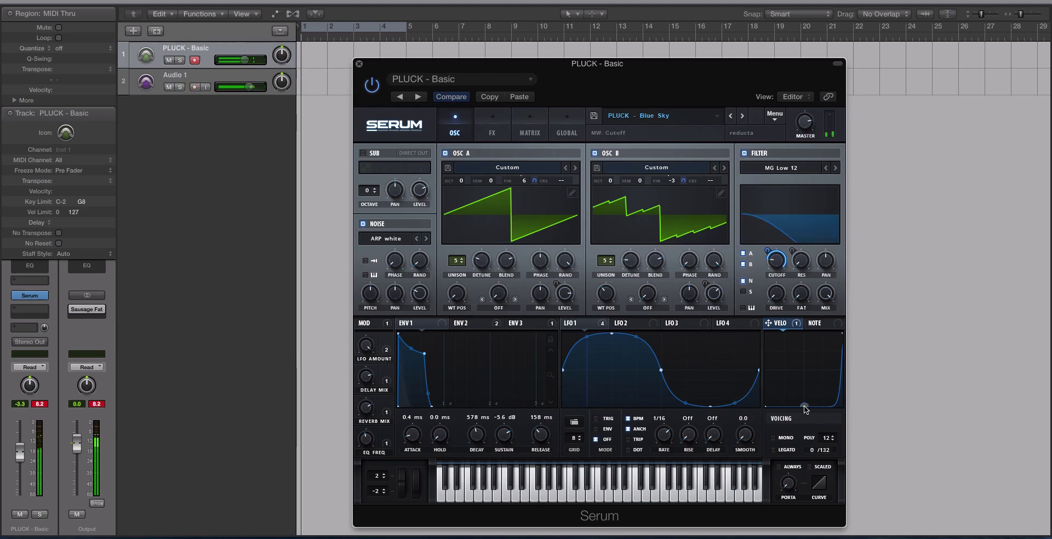
drag(804, 405, 798, 372)
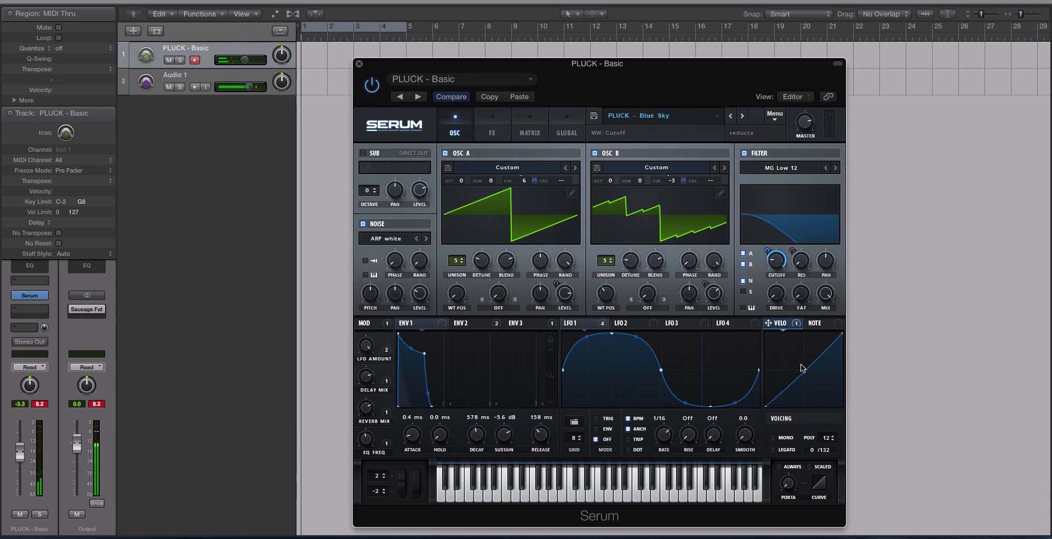
drag(804, 371, 804, 378)
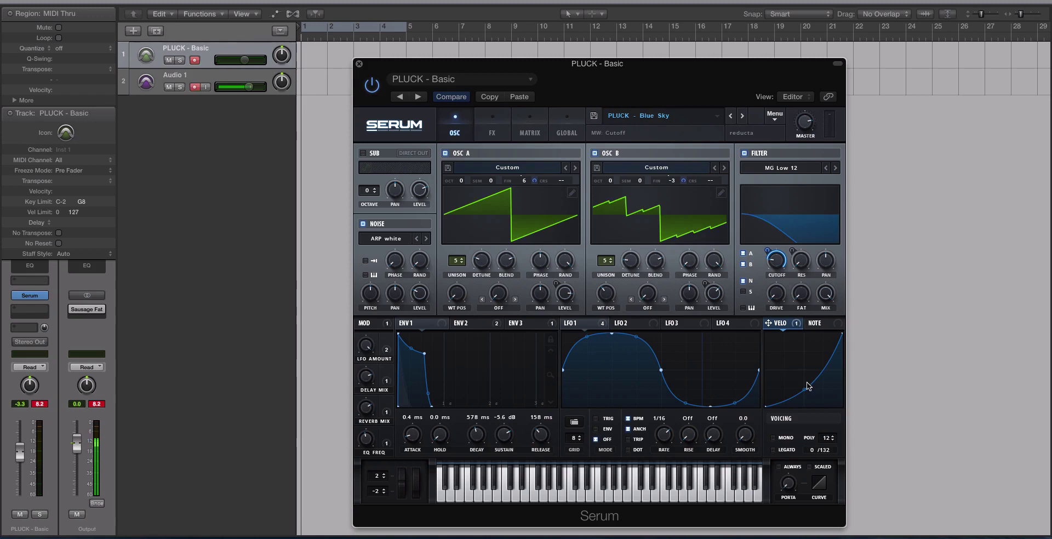
drag(805, 389, 807, 391)
Step: Set velocity's filter cutoff modulation amount to 19
drag(768, 256, 765, 189)
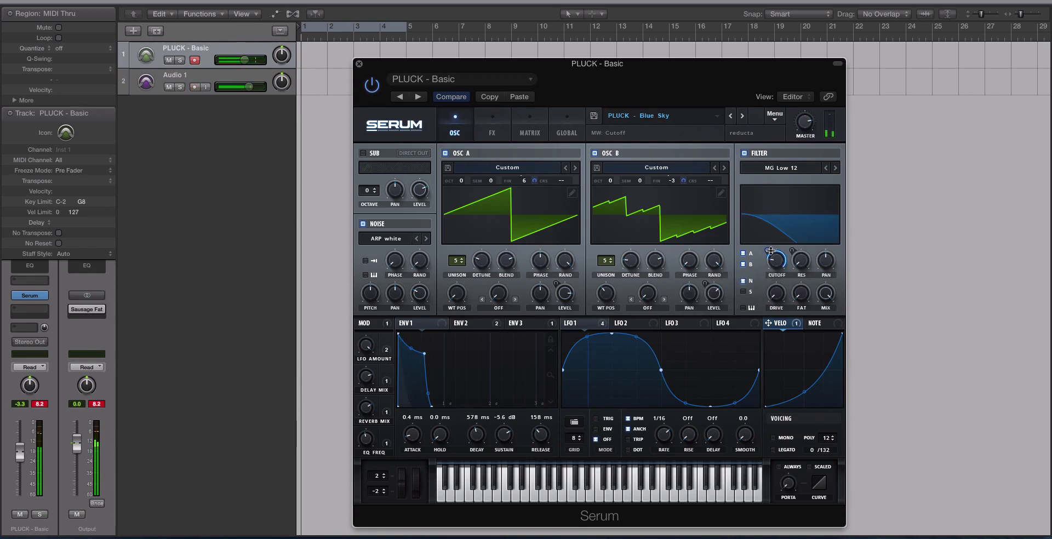
drag(770, 251, 767, 298)
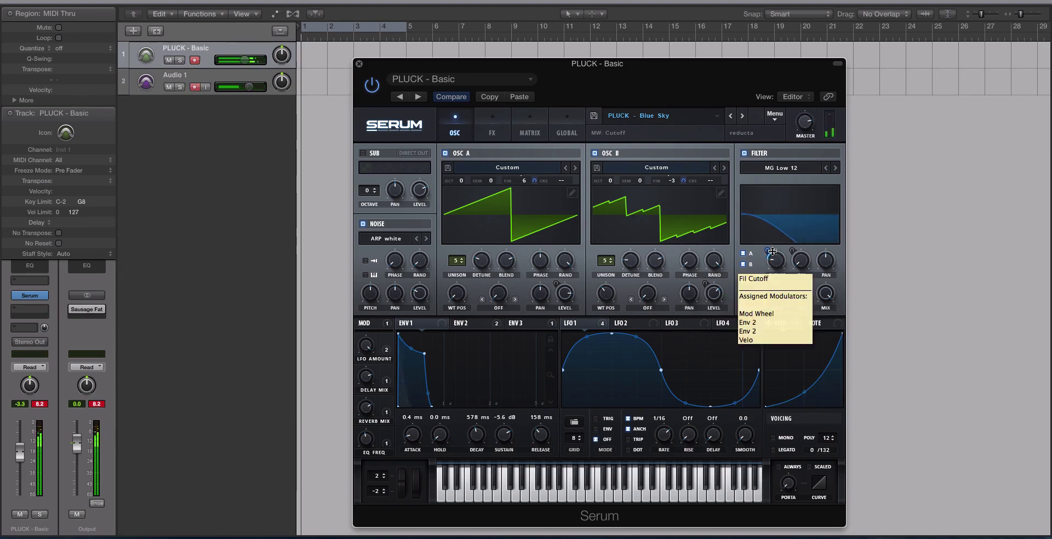
drag(770, 251, 768, 251)
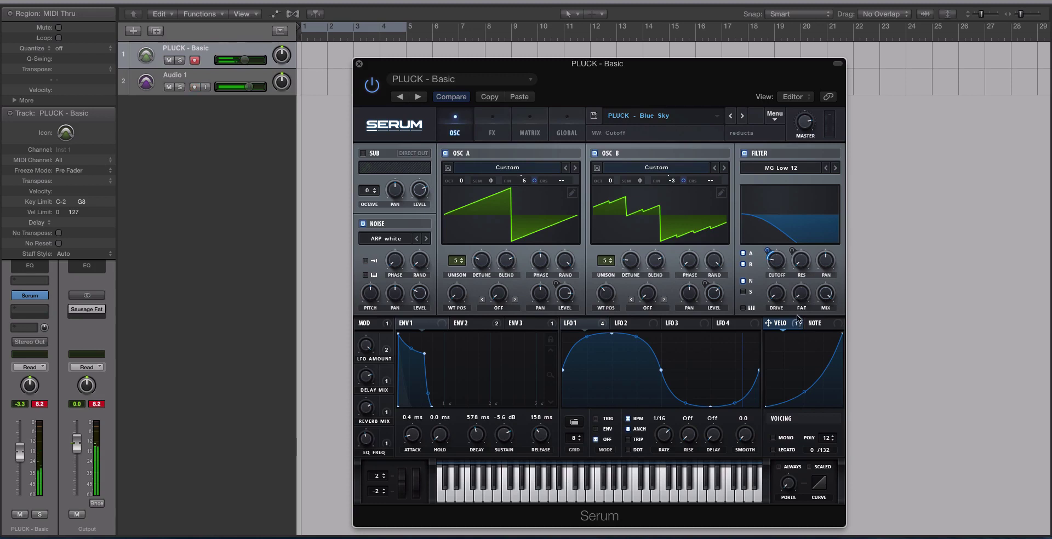
Step: Route velocity to OSC B's WT POS knob and preview the wavetables in 3D
mouse_move(770, 324)
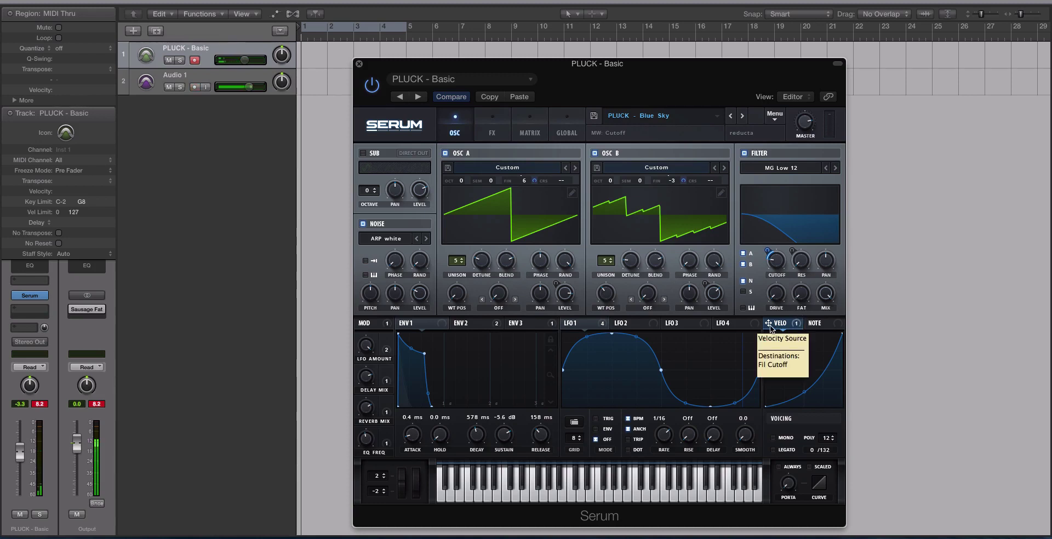
drag(770, 325, 594, 304)
click(466, 222)
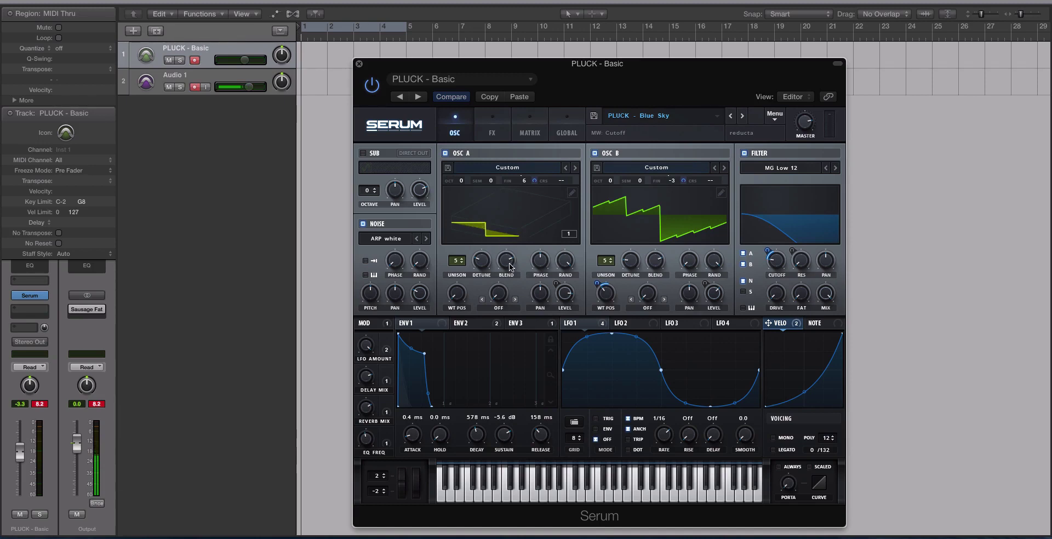
click(627, 235)
click(615, 225)
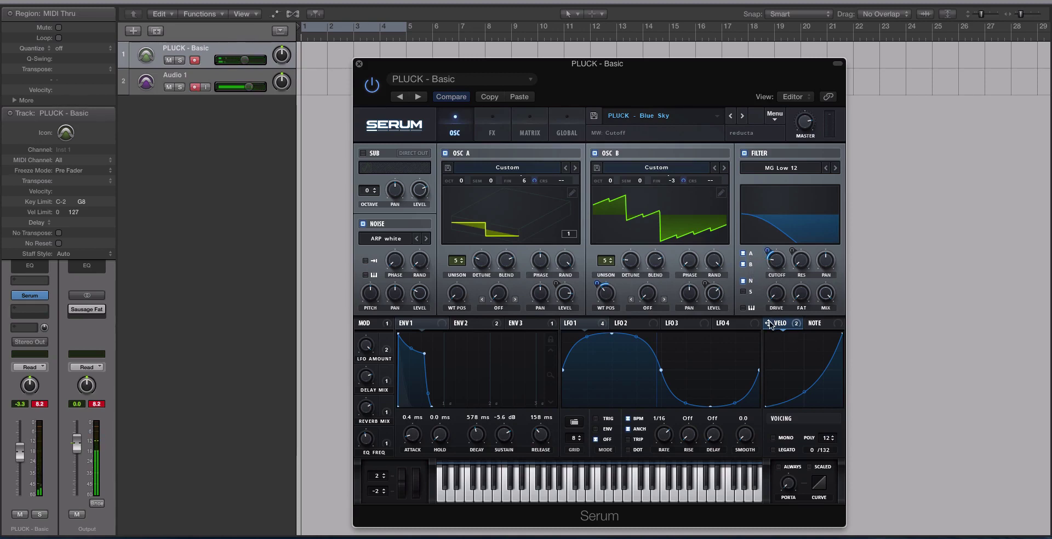
Step: Assign the VELO source to the NOISE LEVEL knob and the ENV 1 DECAY knob
drag(767, 323, 408, 317)
click(498, 125)
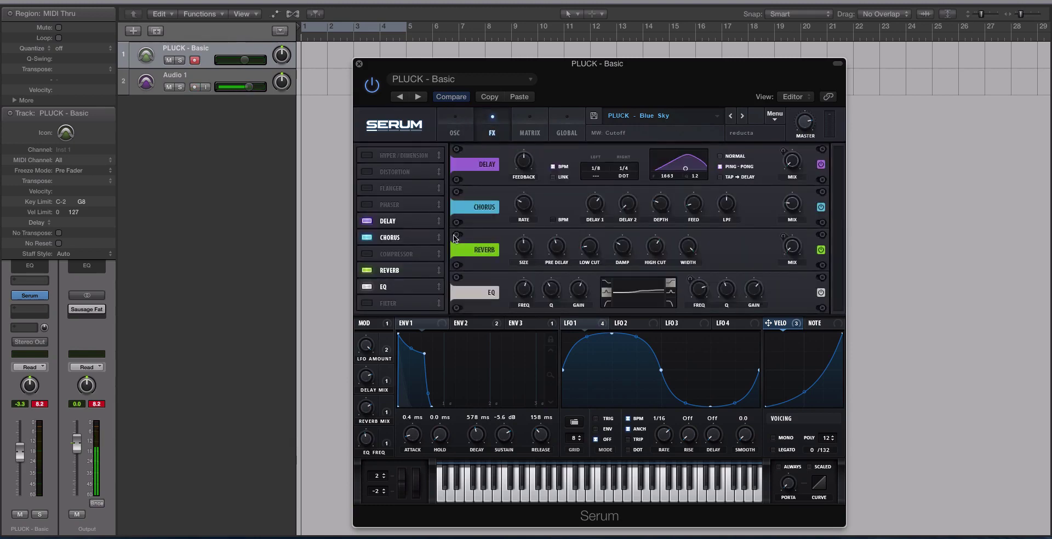
click(446, 126)
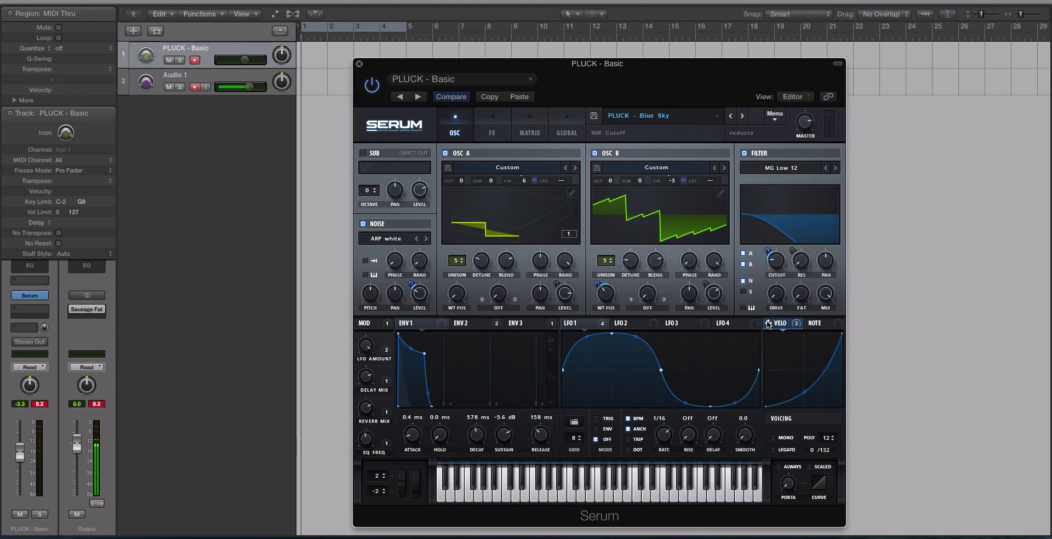
drag(768, 323, 472, 453)
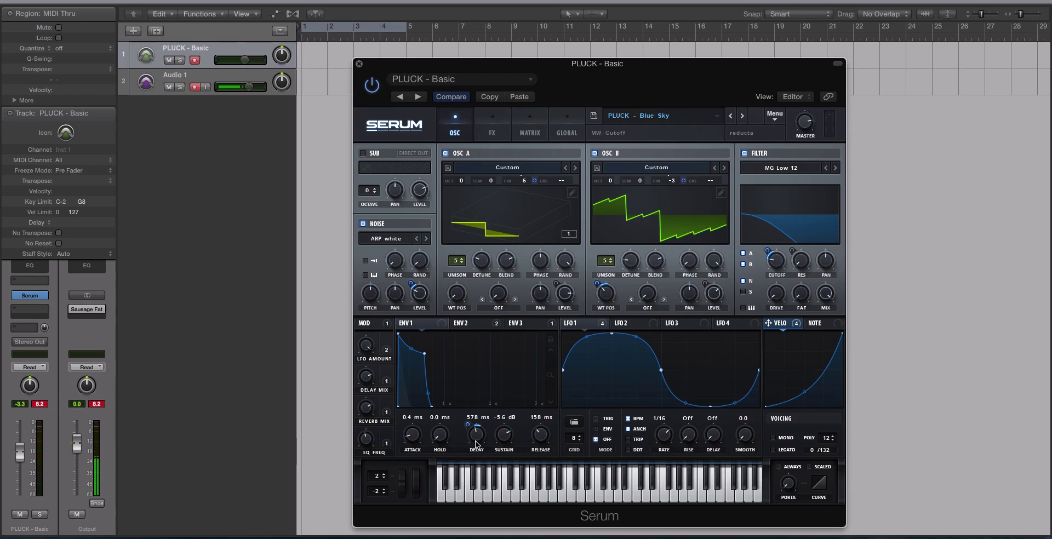
Step: On the MATRIX page, set an empty routing row's source to Velo
click(531, 126)
scroll(836, 216, down, 2)
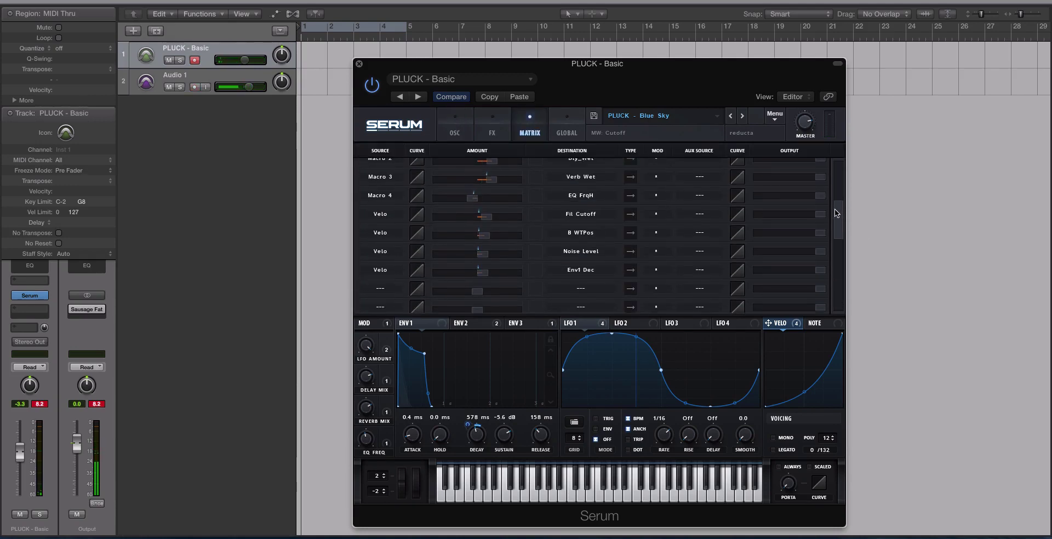
scroll(835, 211, down, 1)
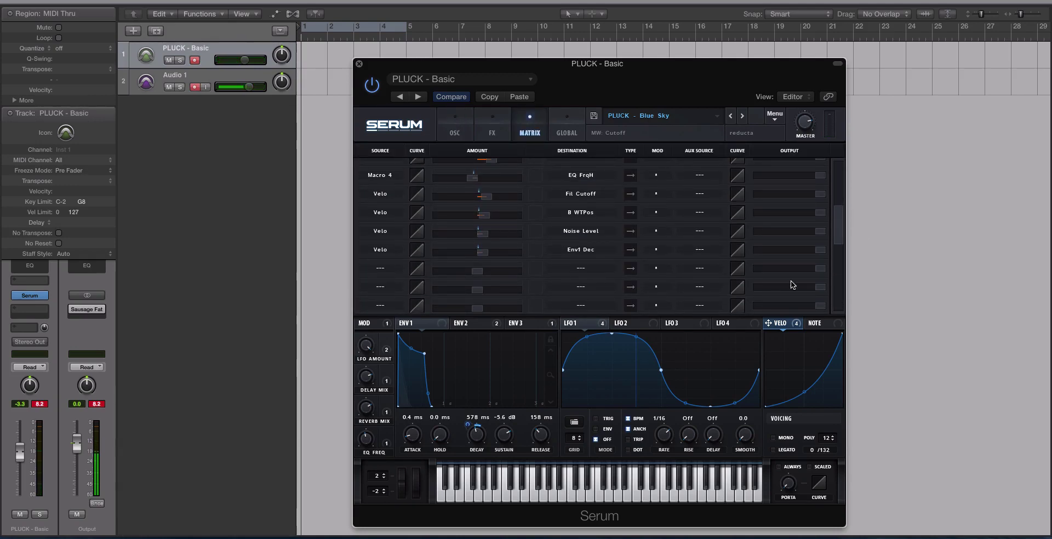
click(443, 131)
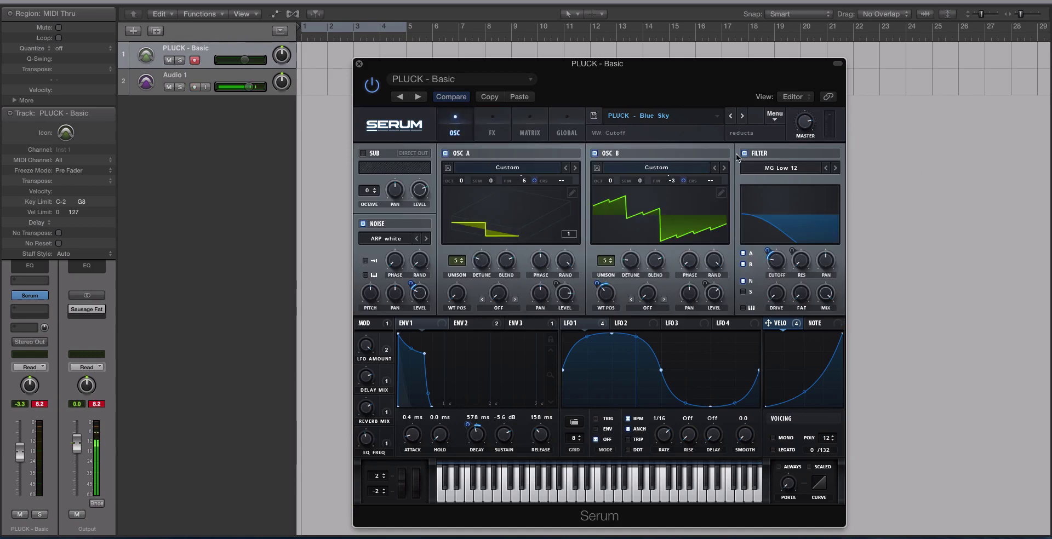
click(530, 131)
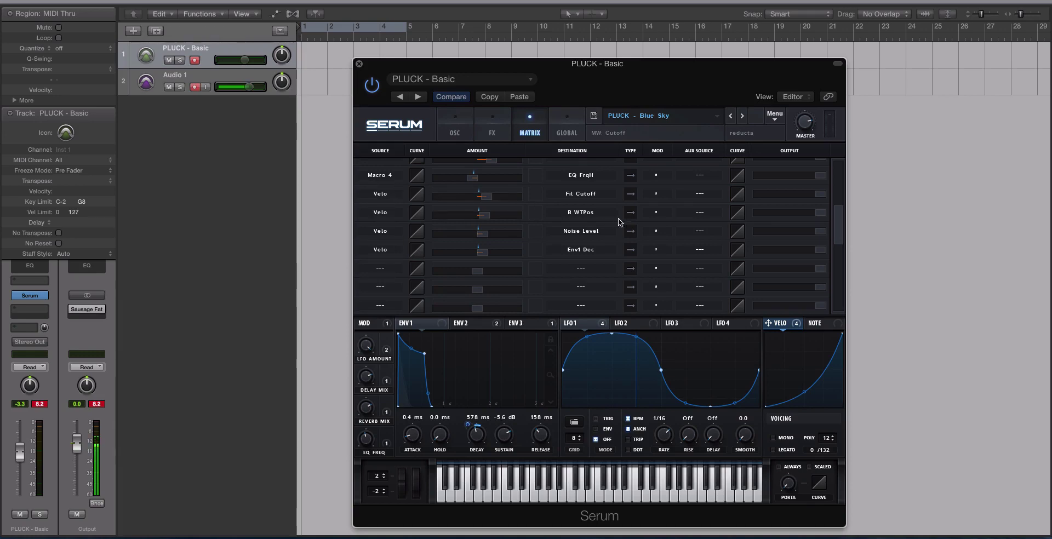
click(390, 268)
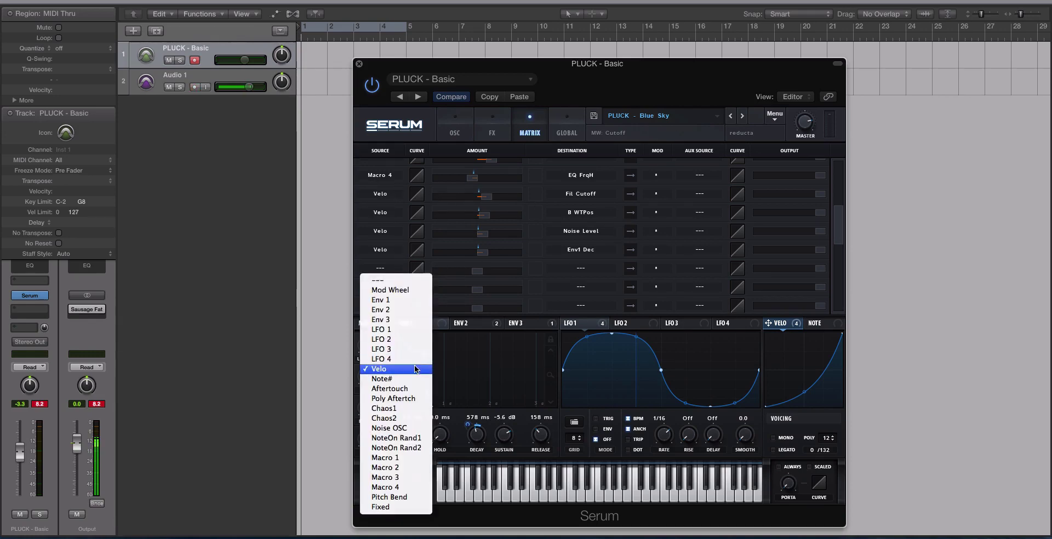
click(424, 367)
click(390, 268)
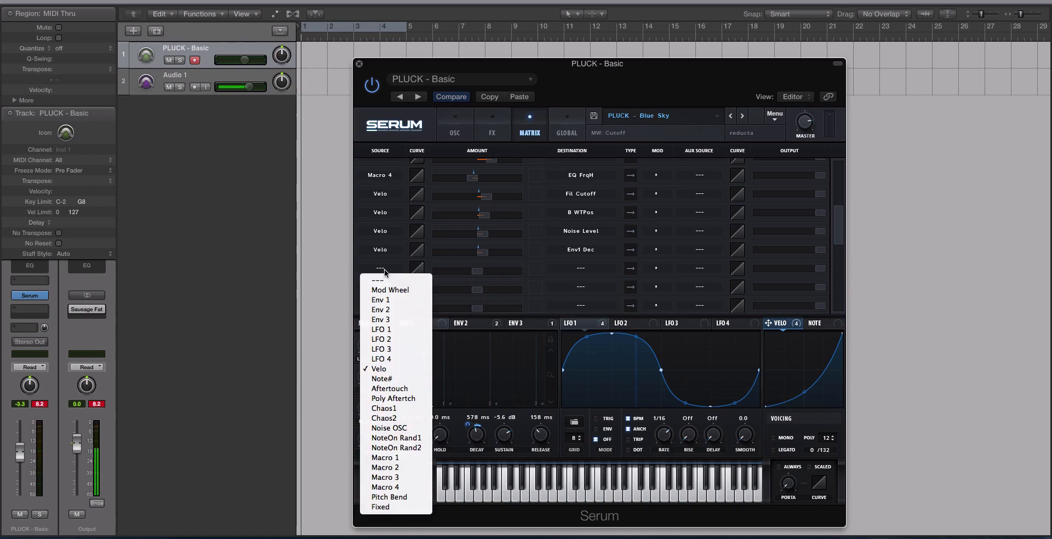
click(392, 369)
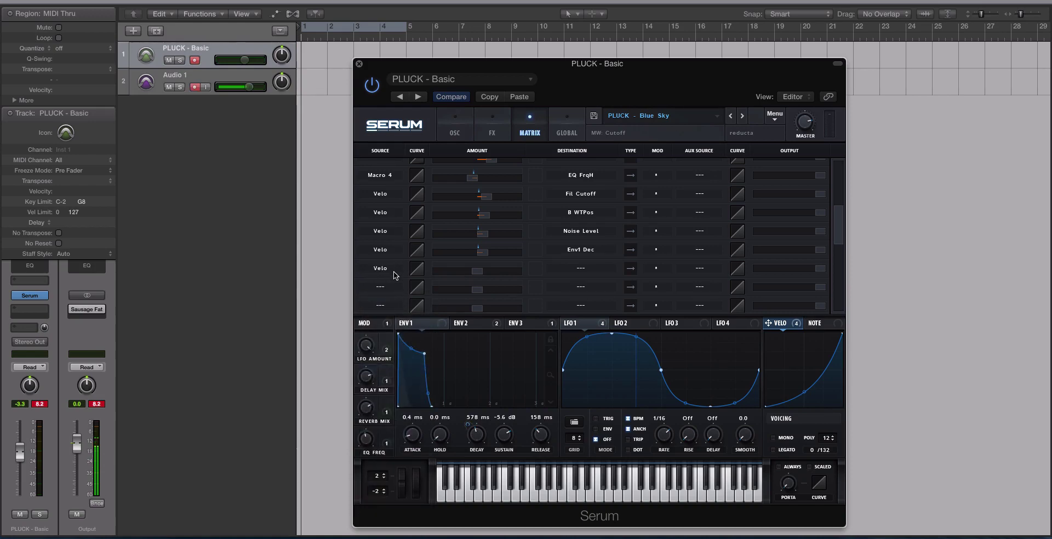
click(386, 269)
click(502, 270)
Step: Give the Velo row amount 16 and destination Global > Amp., then play notes to audition
drag(478, 272, 489, 274)
click(581, 268)
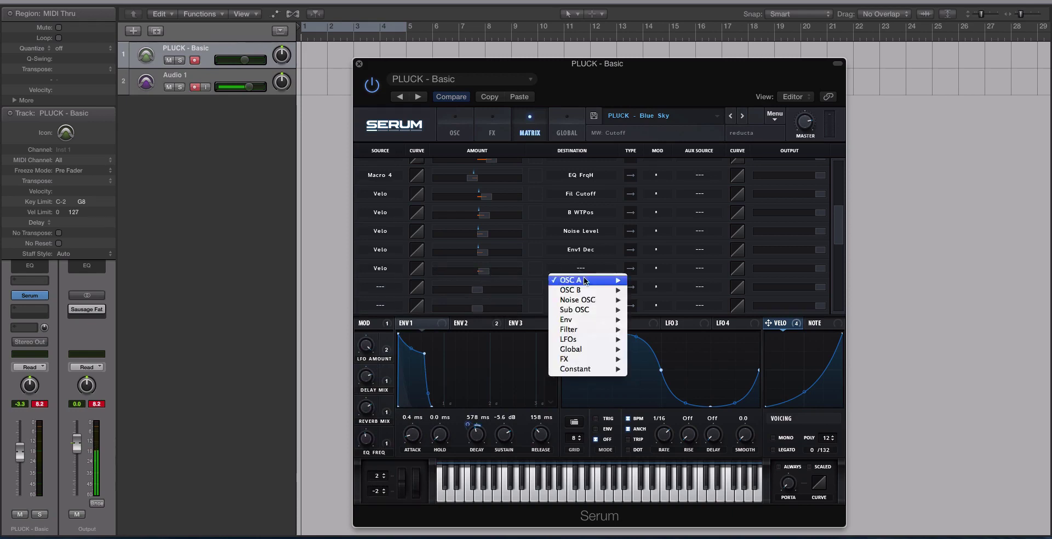
mouse_move(590, 349)
click(648, 358)
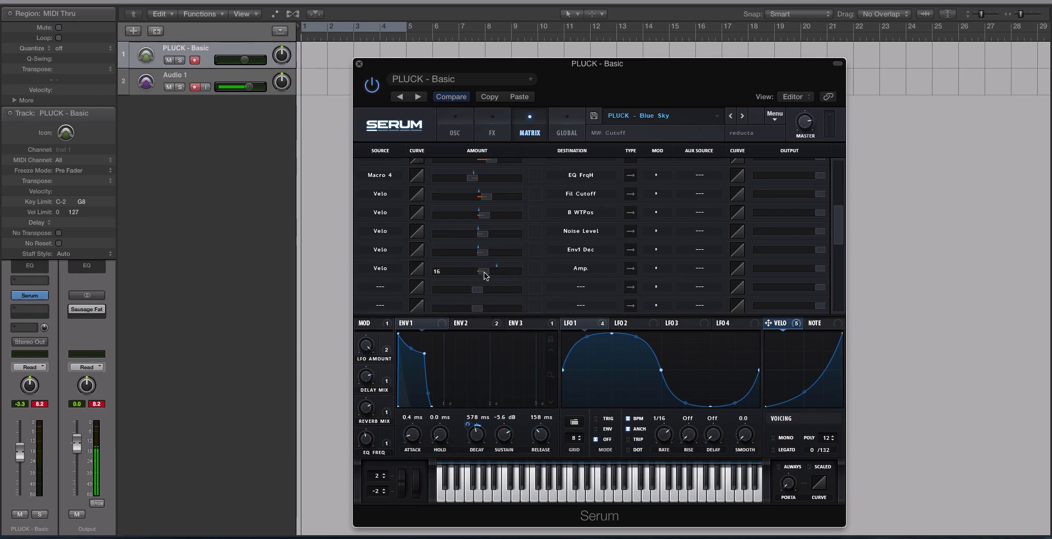
click(453, 130)
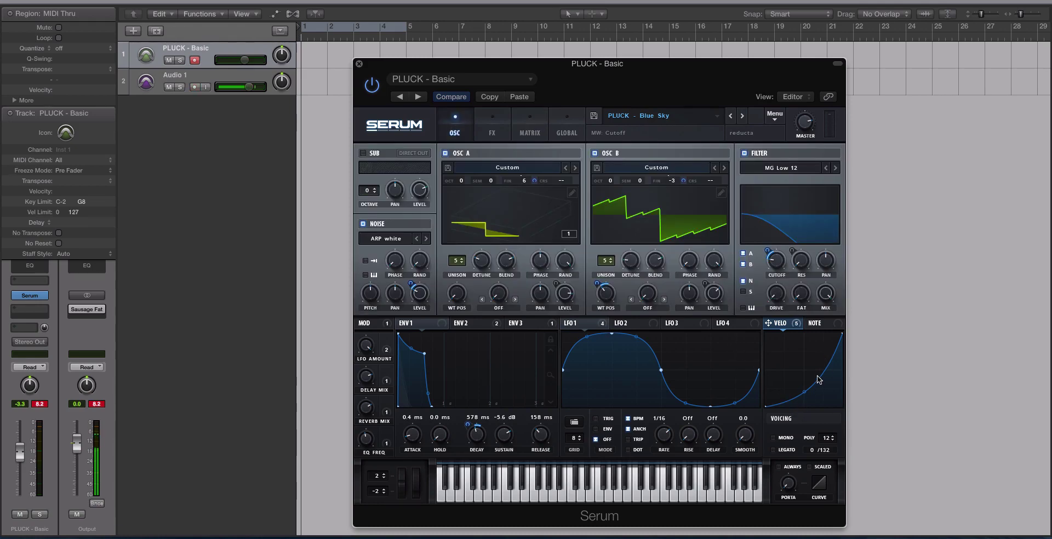
key(space)
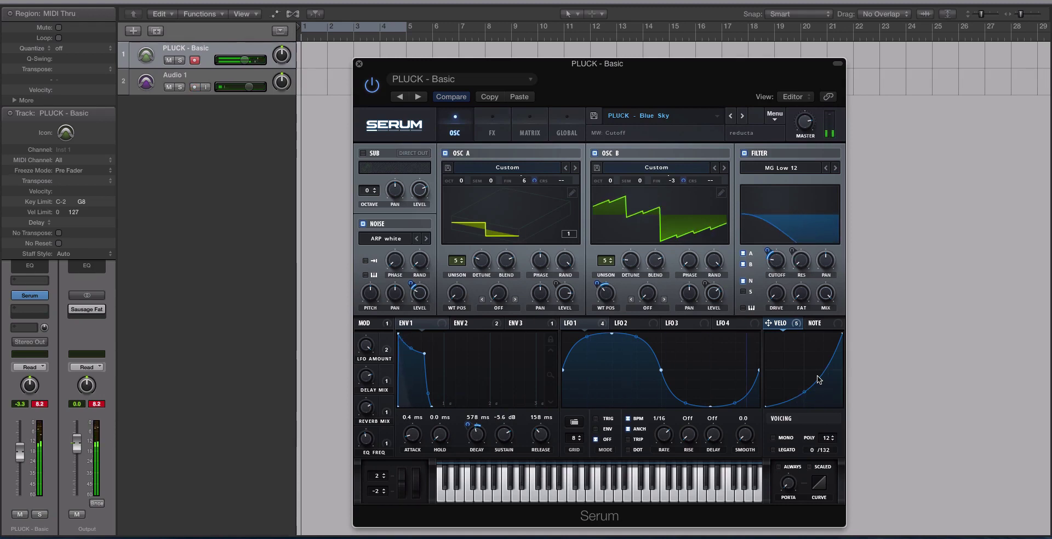
Step: Raise the Velo-to-Env1 Dec amount to 10, keep Velo-to-Amp. at 16, and return to OSC
click(532, 122)
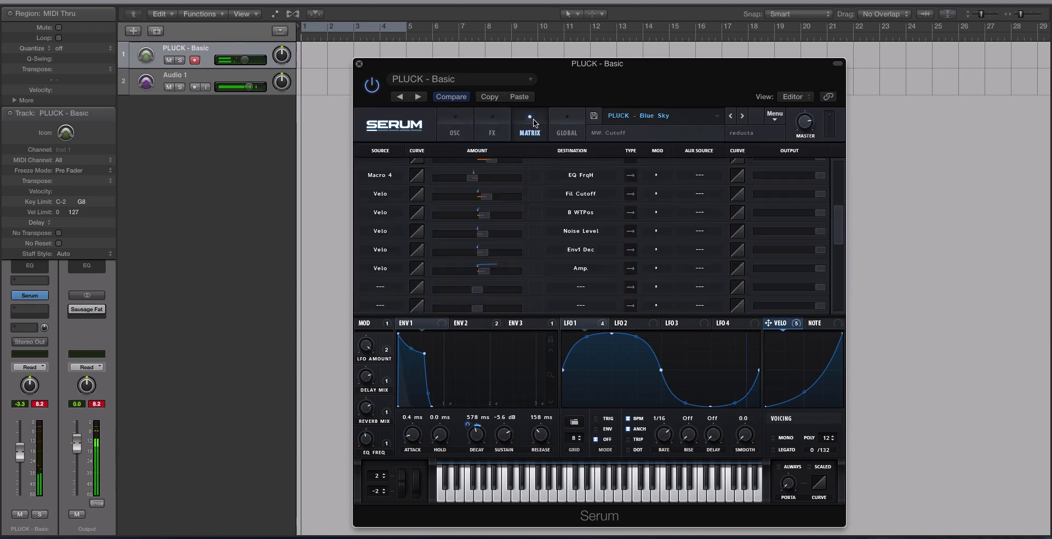
mouse_move(487, 198)
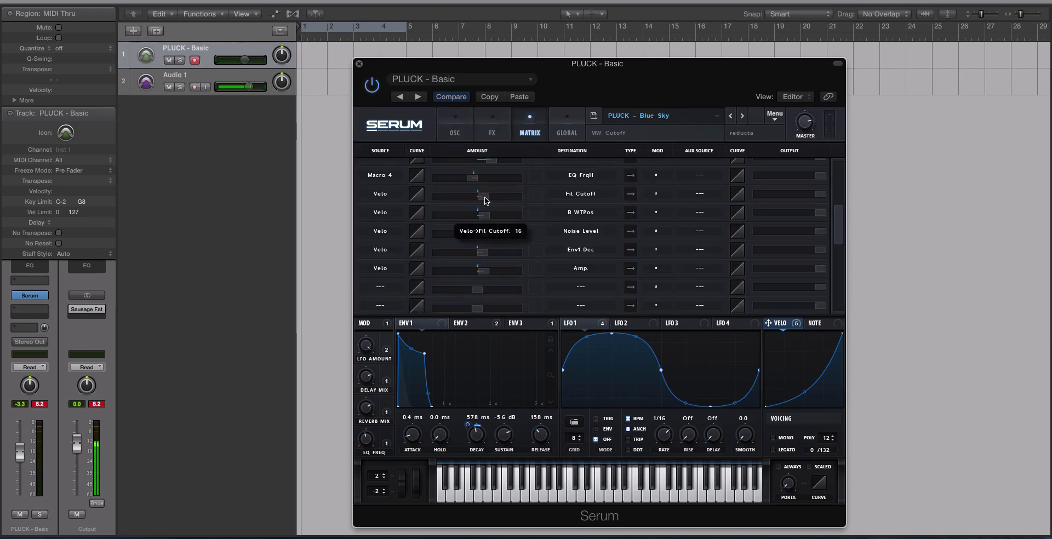
mouse_move(485, 219)
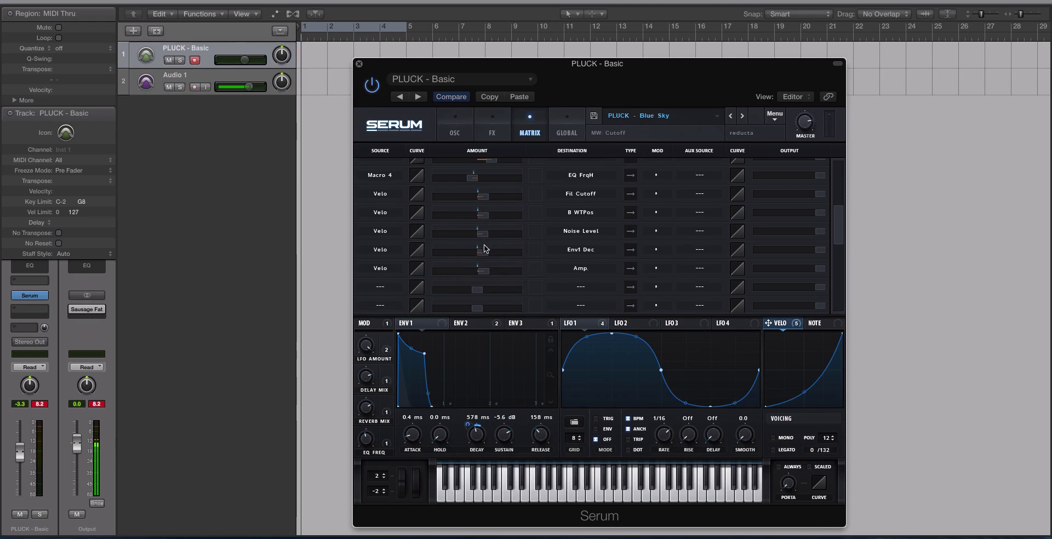
mouse_move(482, 256)
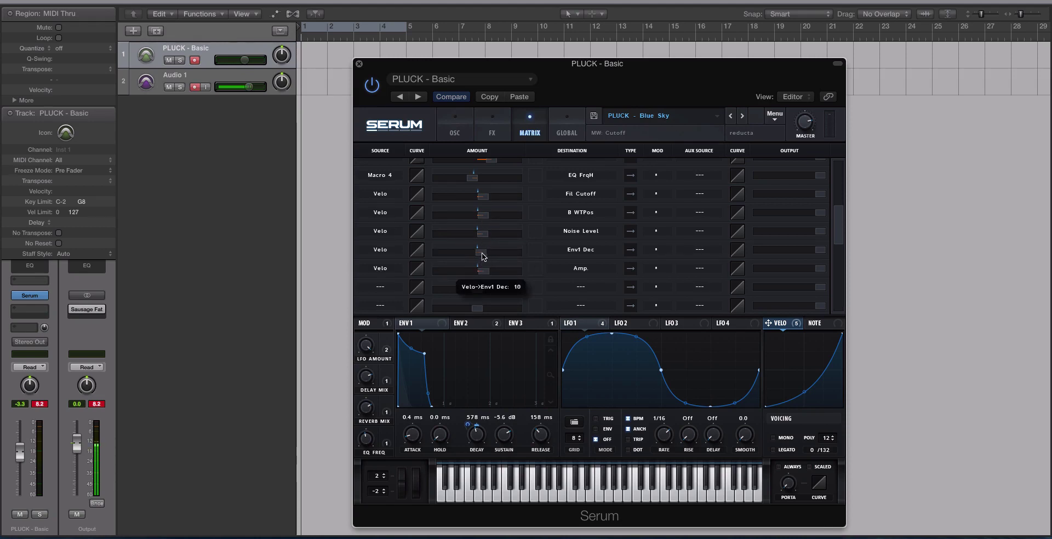
drag(483, 256, 483, 260)
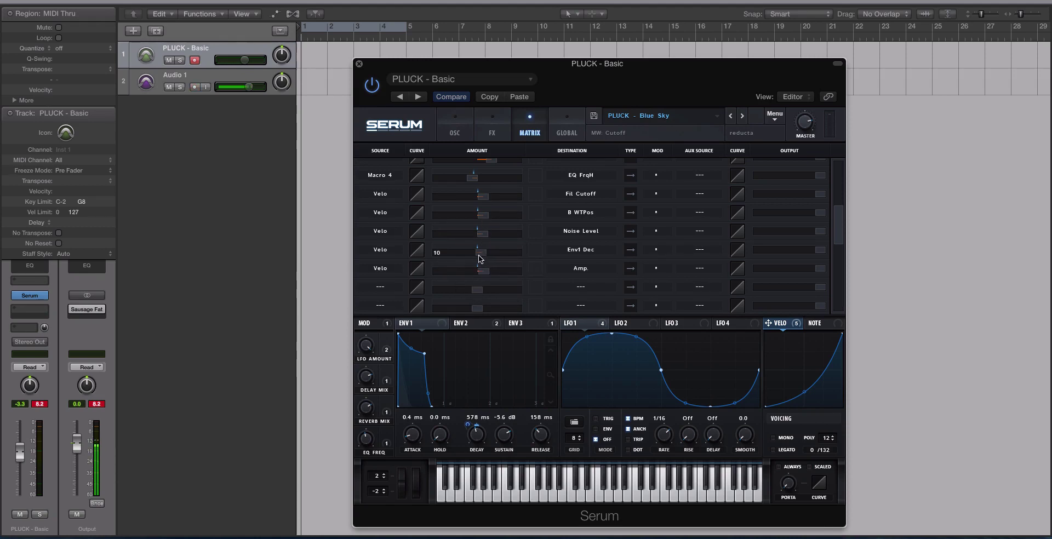
mouse_move(483, 270)
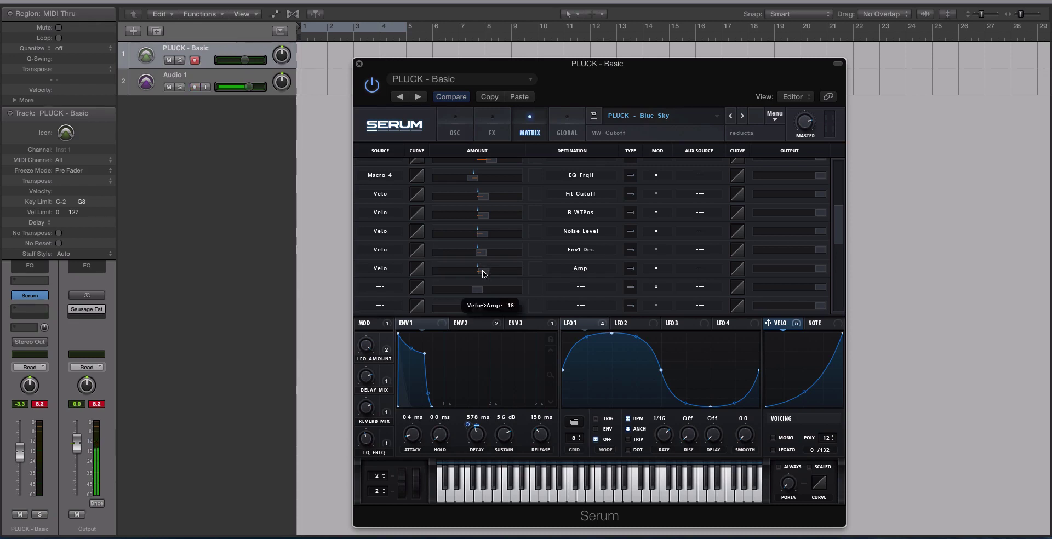
drag(483, 273, 482, 274)
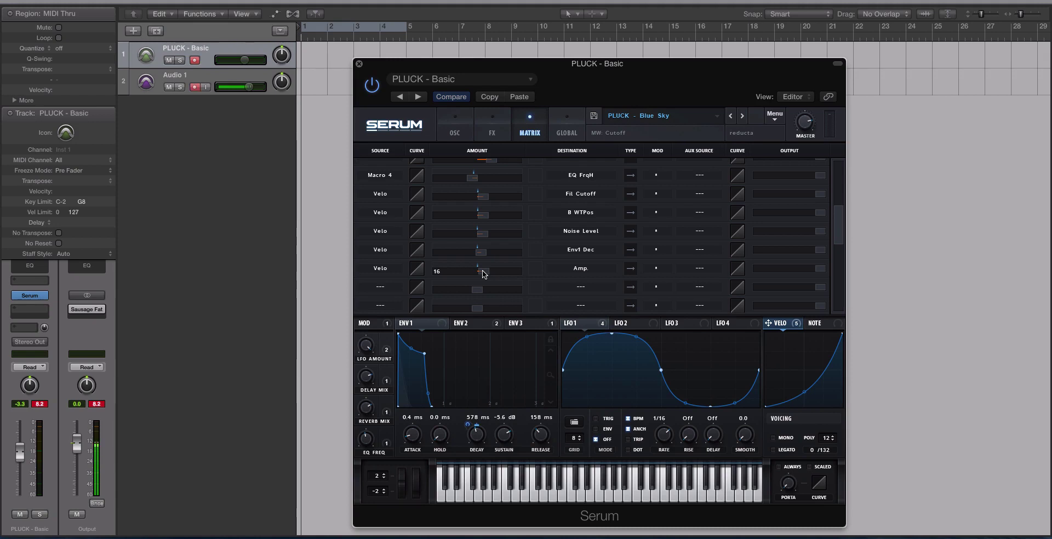
drag(394, 66, 398, 63)
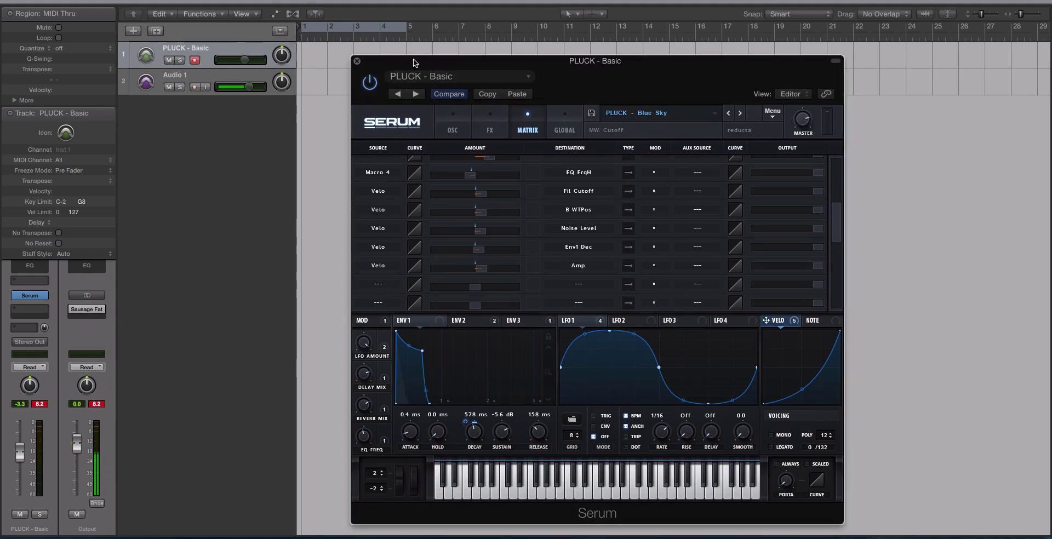
click(460, 123)
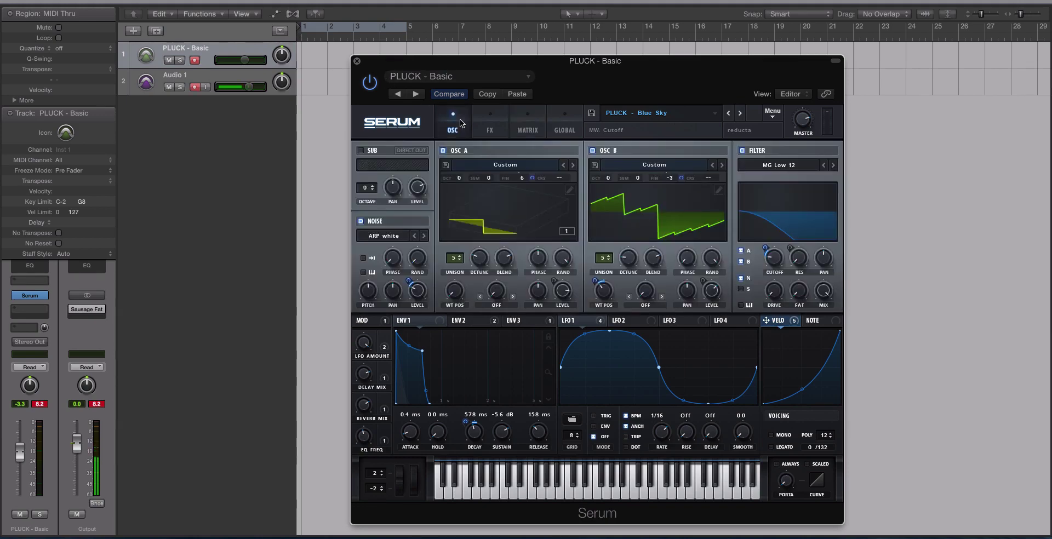